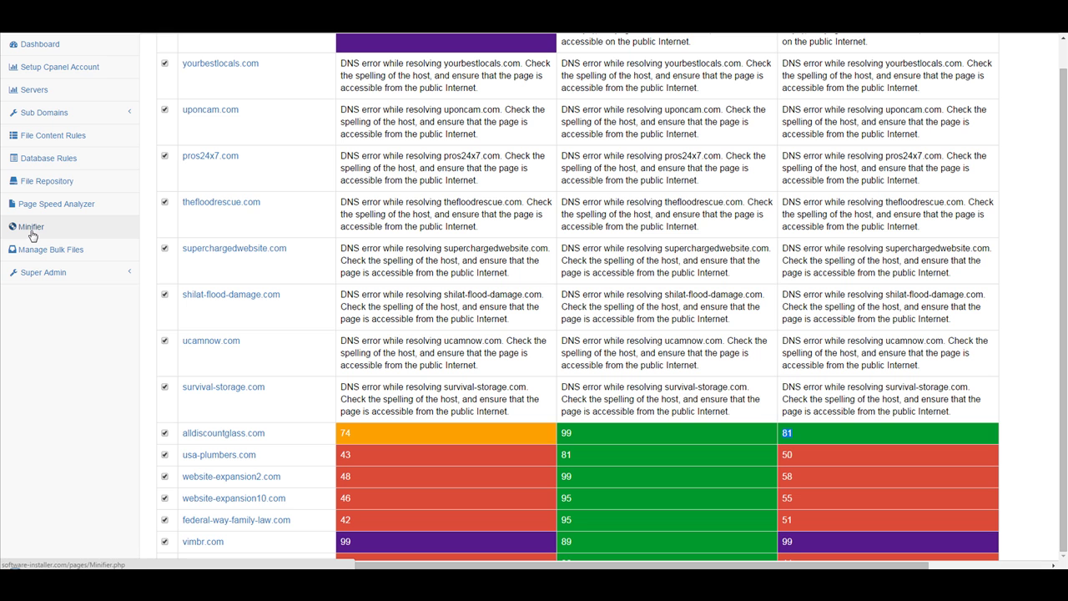
# Pass through Minifier to a fresh Page Speed Analyzer form
pyautogui.click(31, 234)
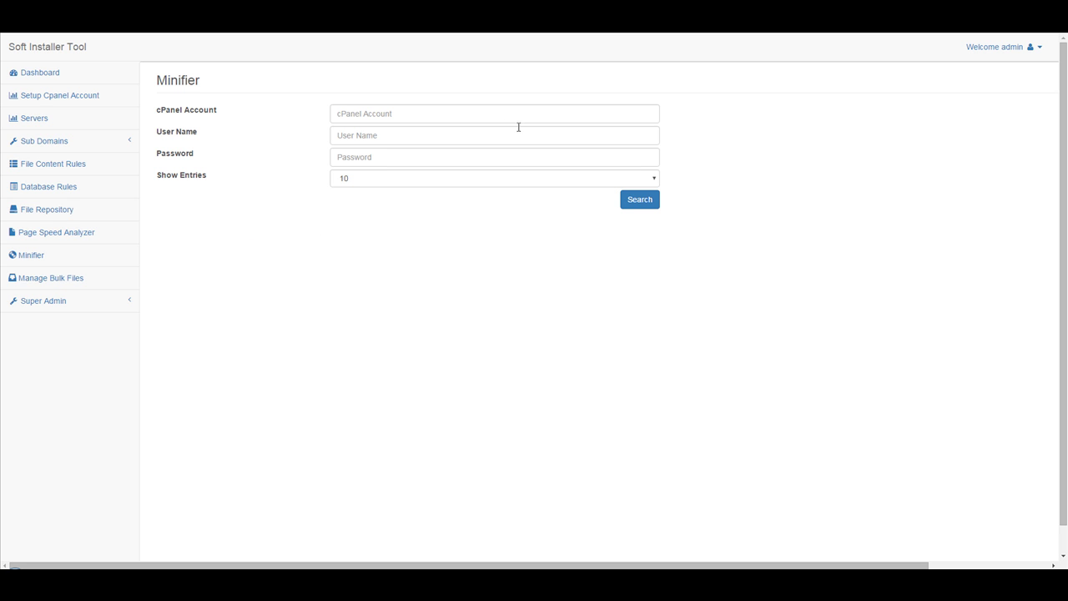
pyautogui.click(63, 234)
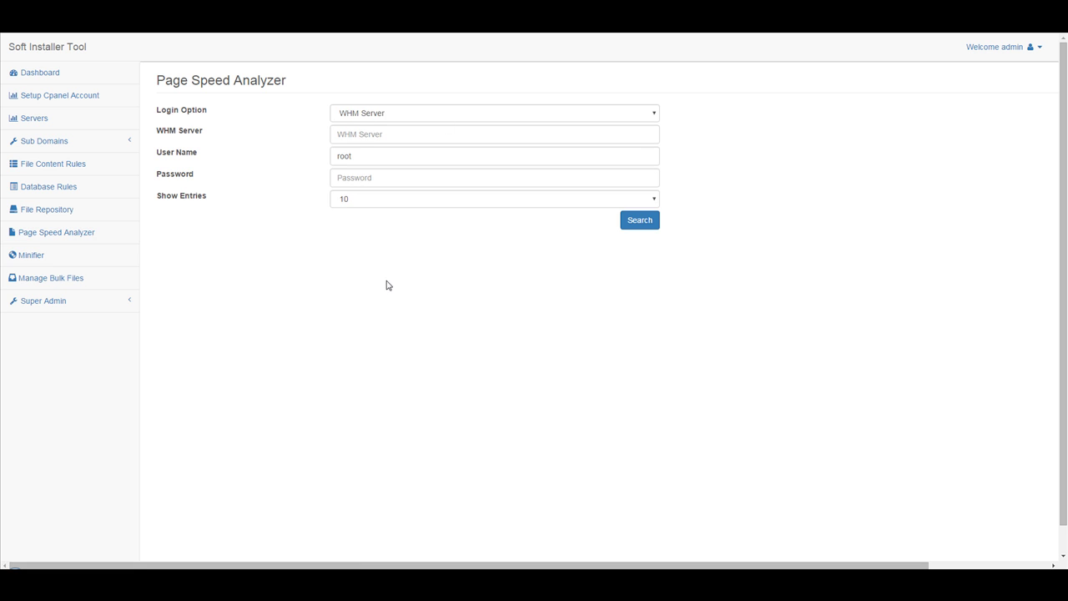
# Switch Login Option to cPanel Account and enter mowg-samples.com with its user name and password
pyautogui.click(357, 116)
pyautogui.click(393, 141)
pyautogui.click(396, 135)
pyautogui.write('mowg-')
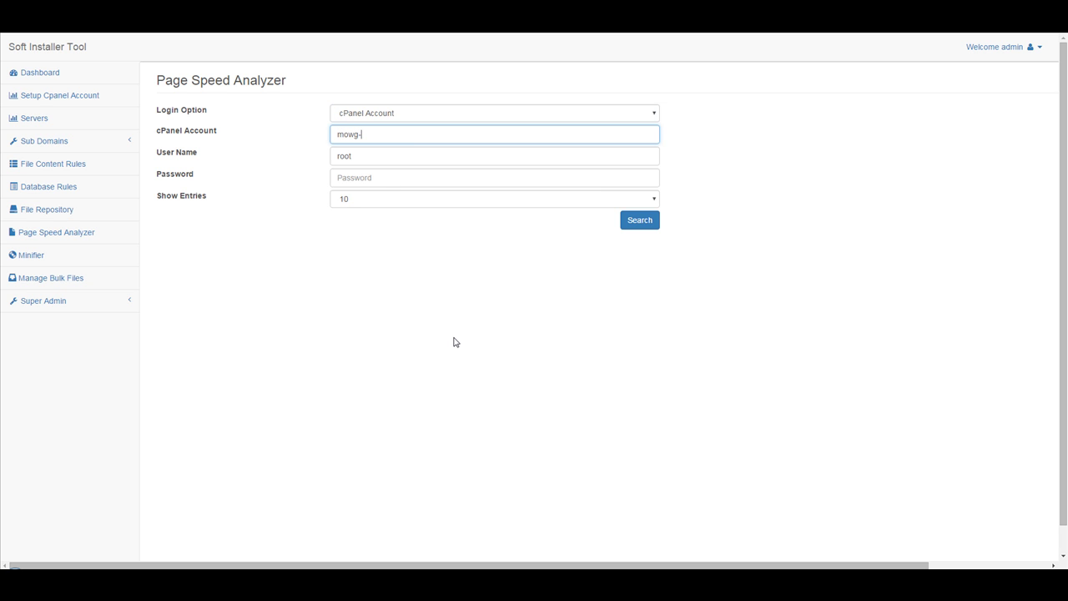
pyautogui.write('samples.com')
pyautogui.press('Tab')
pyautogui.write('mowgs')
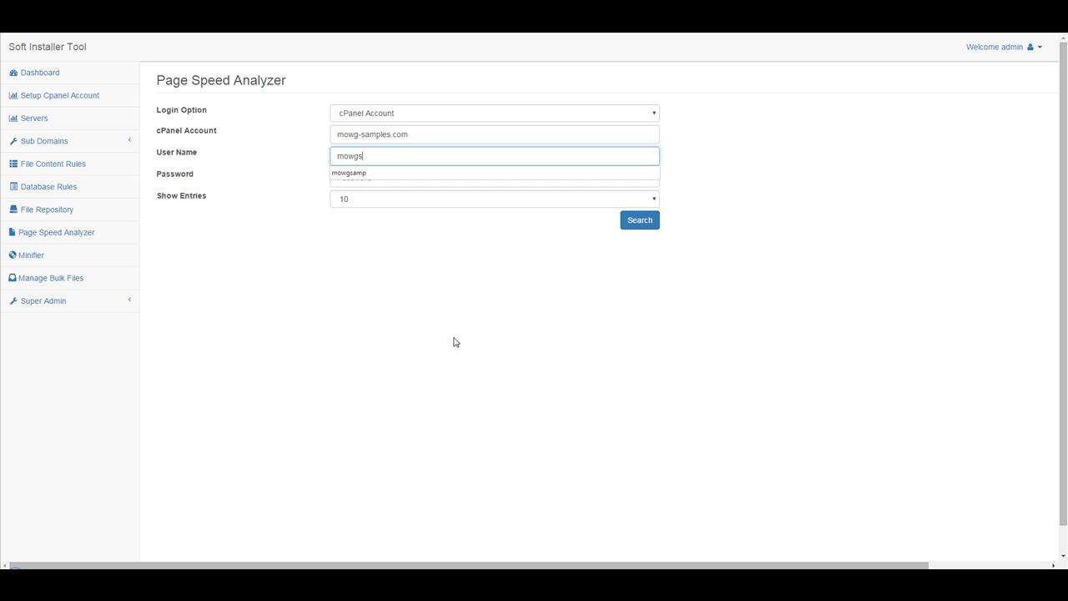
pyautogui.press('Down')
pyautogui.press('Return')
pyautogui.click(397, 179)
pyautogui.write('********')
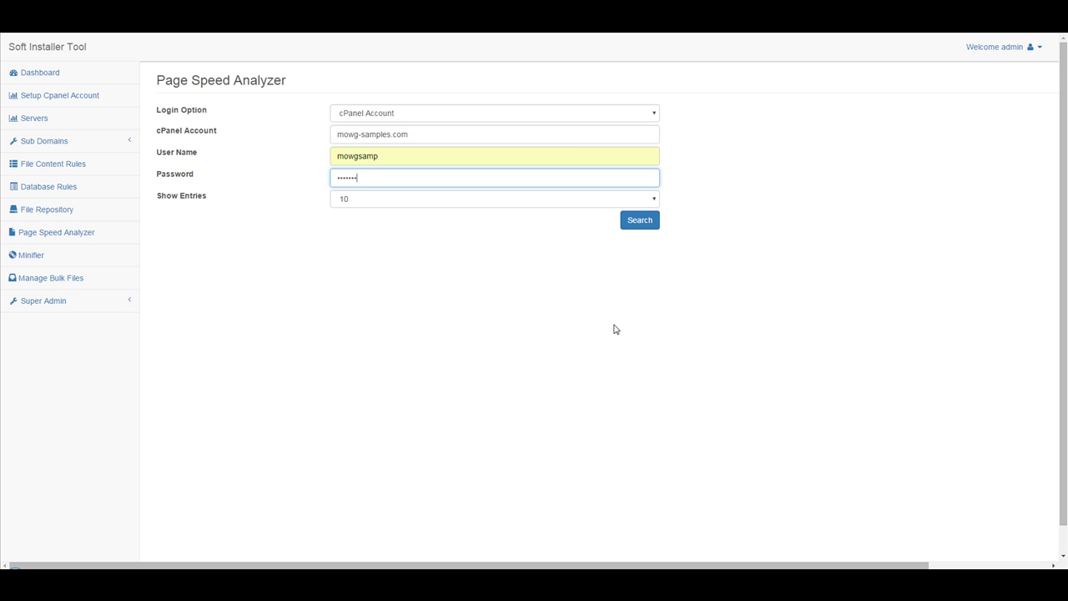
# Show 100 entries per page and search for the account's domains
pyautogui.click(421, 204)
pyautogui.click(392, 255)
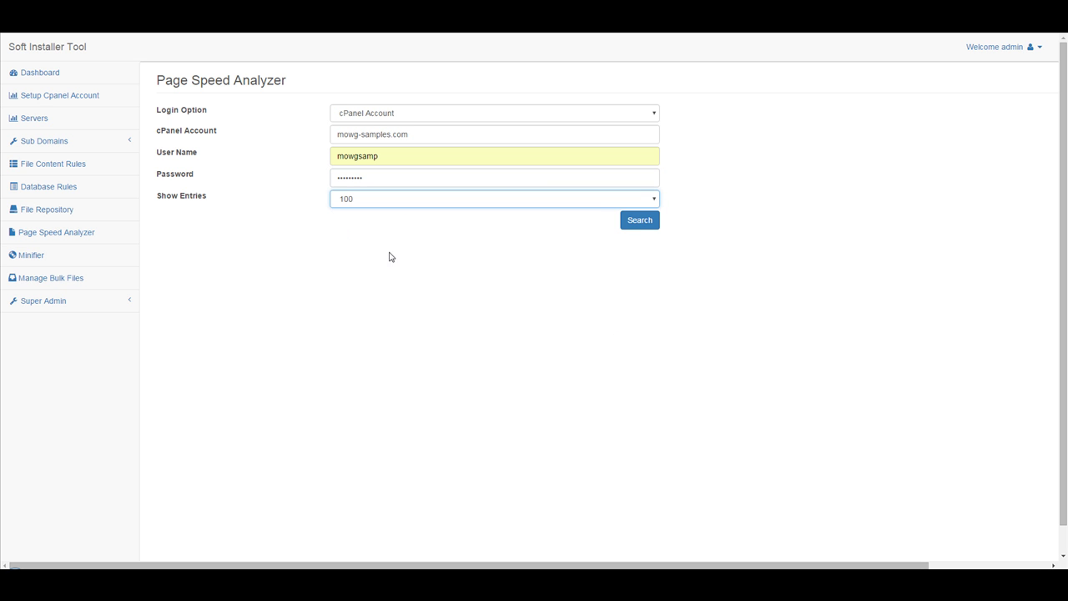
pyautogui.click(642, 222)
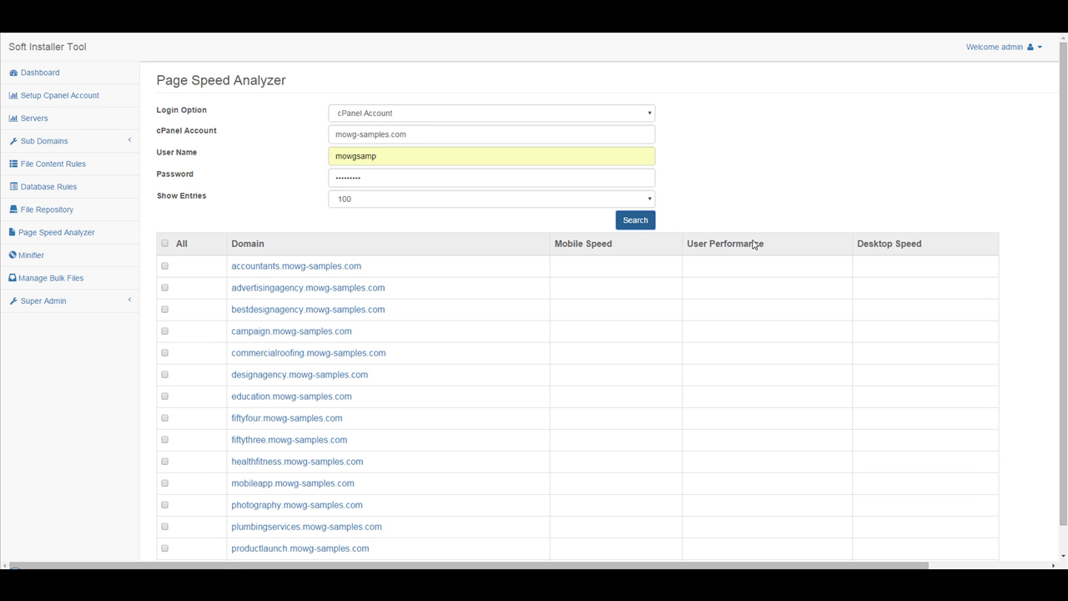
# Preview the advertisingagency subdomain's site, then return to the domain results list
pyautogui.scroll(-1, 410, 293)
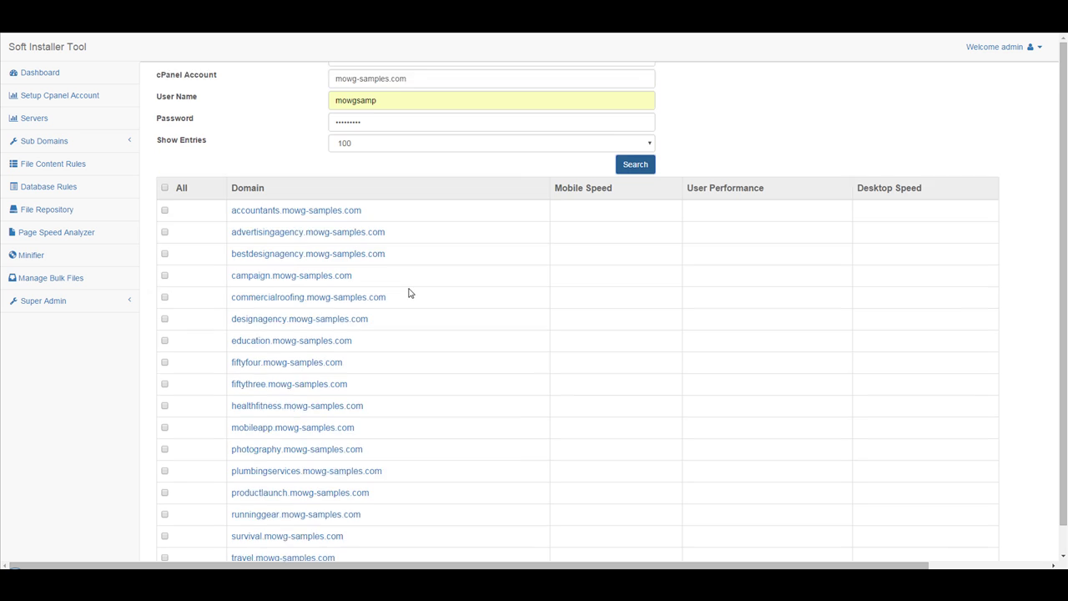
pyautogui.scroll(-1, 268, 232)
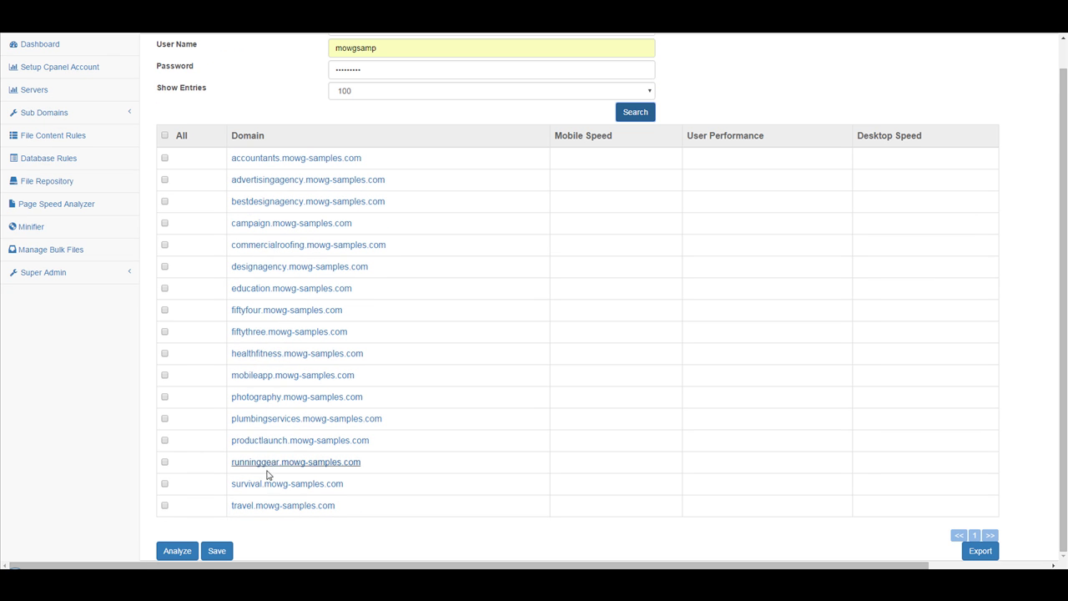
pyautogui.click(287, 182)
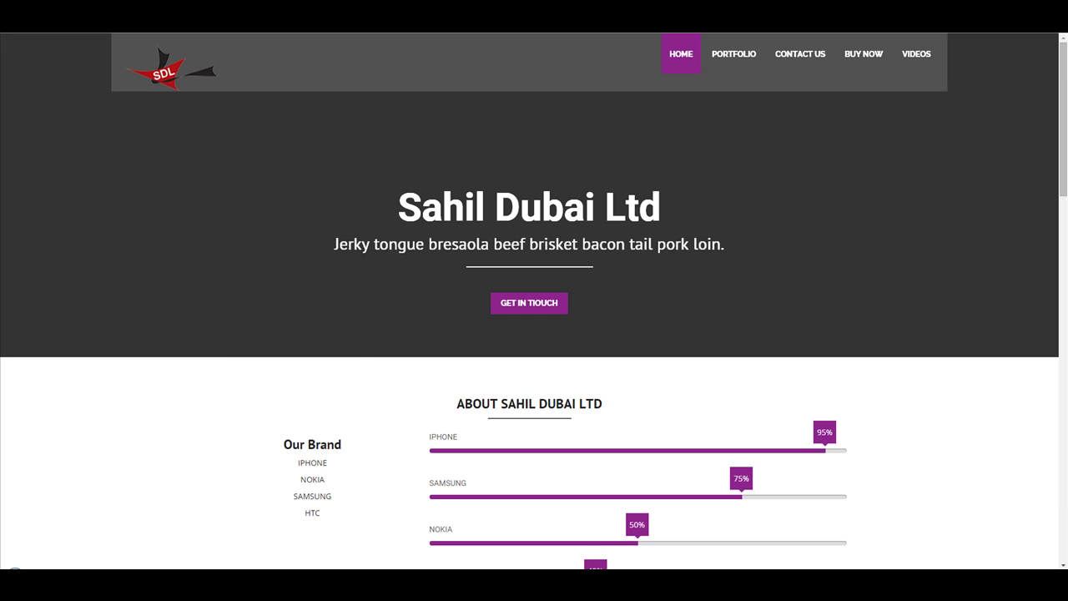
pyautogui.hotkey('alt', 'Left')
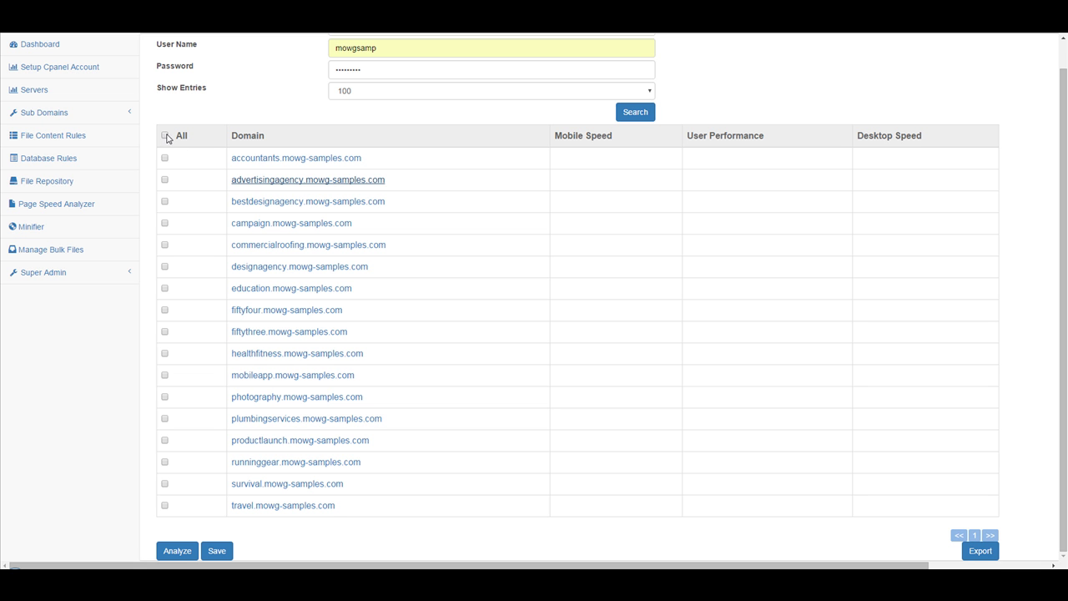
# Analyze page speed for the ticked domains, then switch to the Minifier page
pyautogui.click(181, 554)
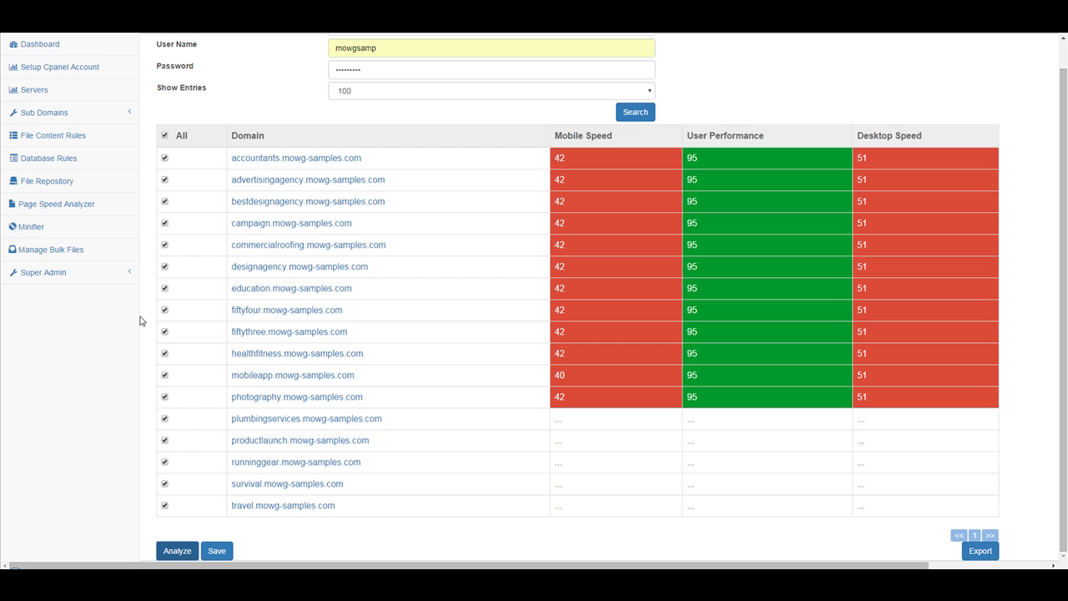
pyautogui.click(30, 228)
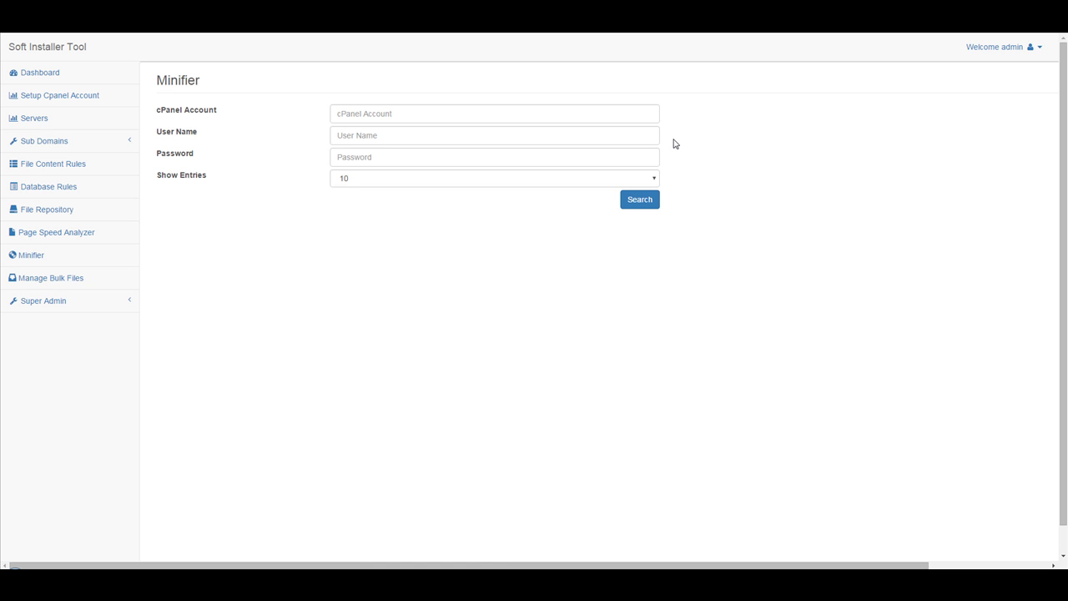
# Enter mowg-samples.com with its user name and password, choose 500 entries, and search
pyautogui.click(384, 114)
pyautogui.write('mowg-samples.com')
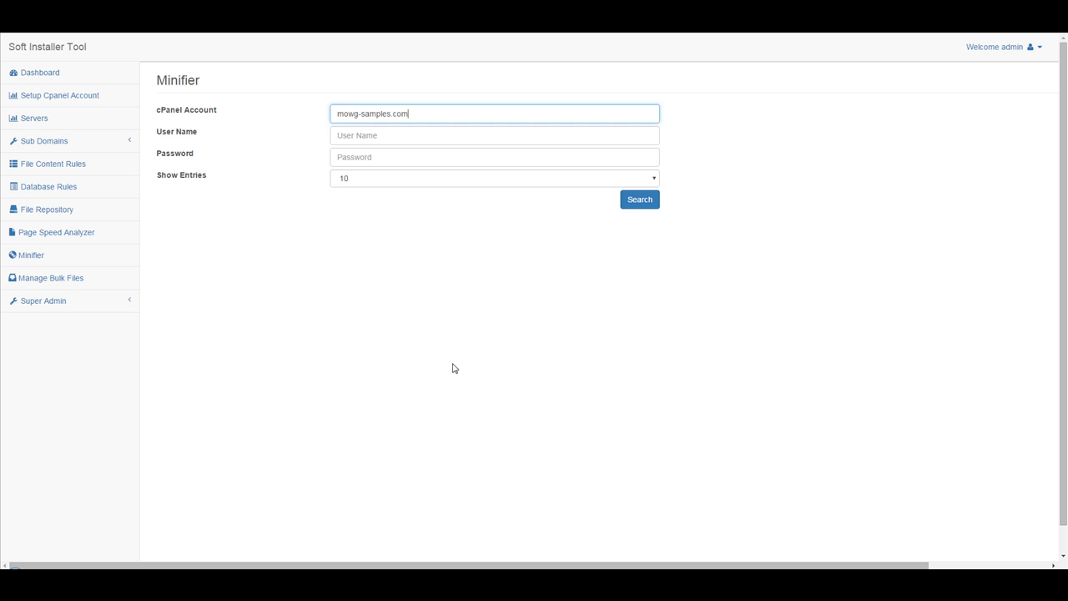
pyautogui.press('Tab')
pyautogui.write('mowgsamp')
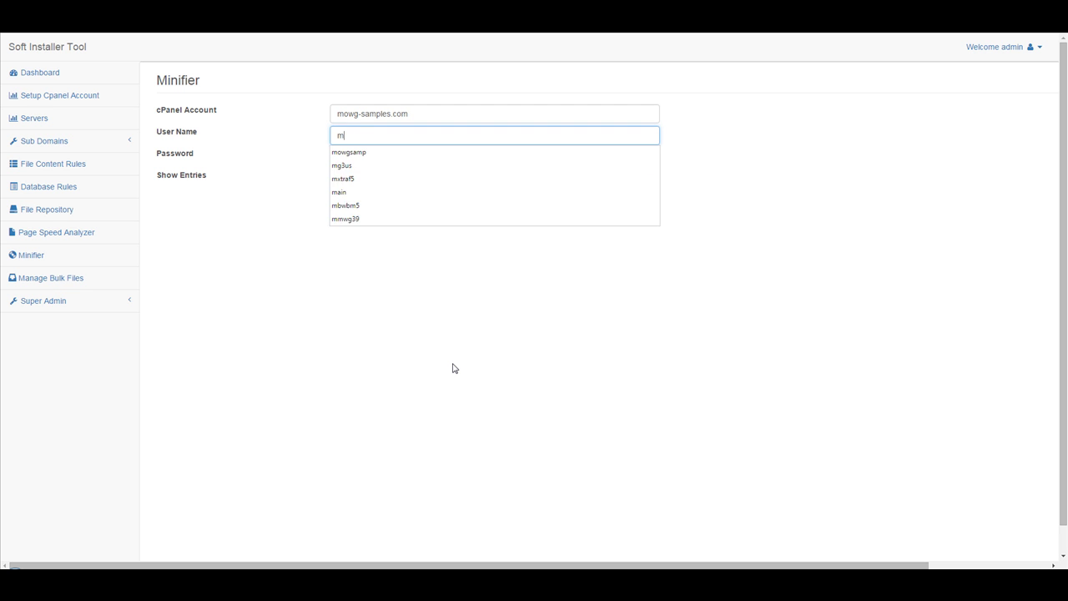
pyautogui.press('Tab')
pyautogui.write('•••••••••')
pyautogui.press('Tab')
pyautogui.hotkey('alt', 'Down')
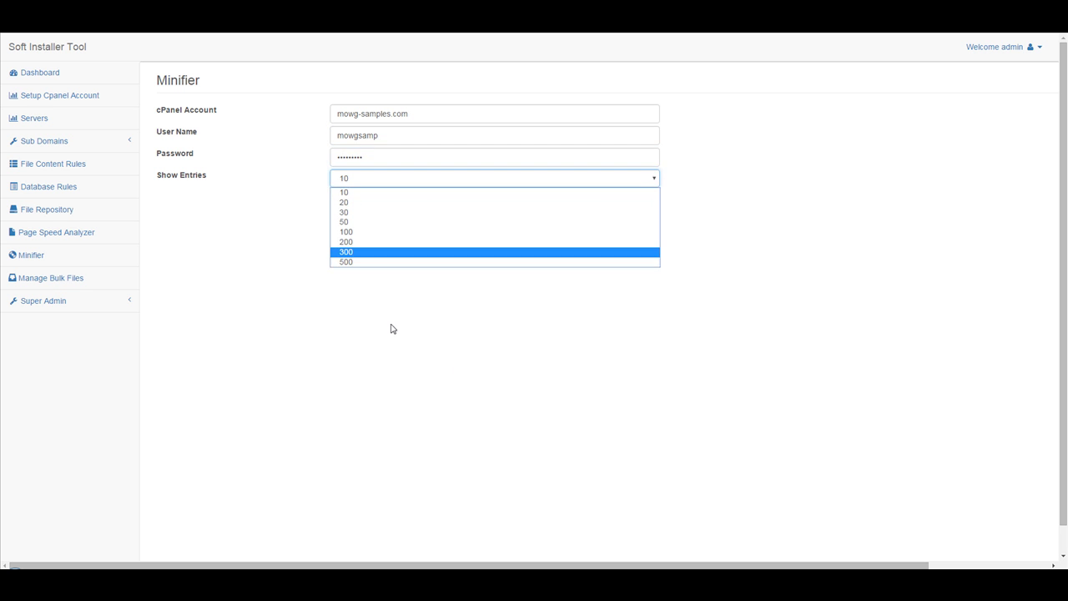
pyautogui.click(399, 262)
pyautogui.click(644, 201)
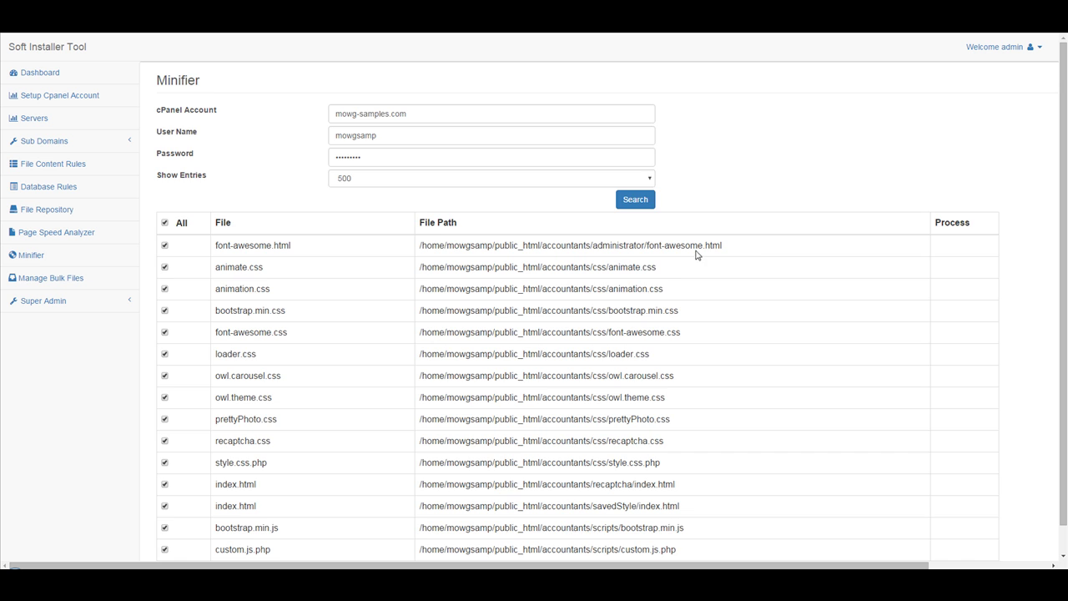
# Scroll down the fully ticked mowg-samples.com file list
pyautogui.scroll(-2, 699, 257)
pyautogui.scroll(1, 700, 262)
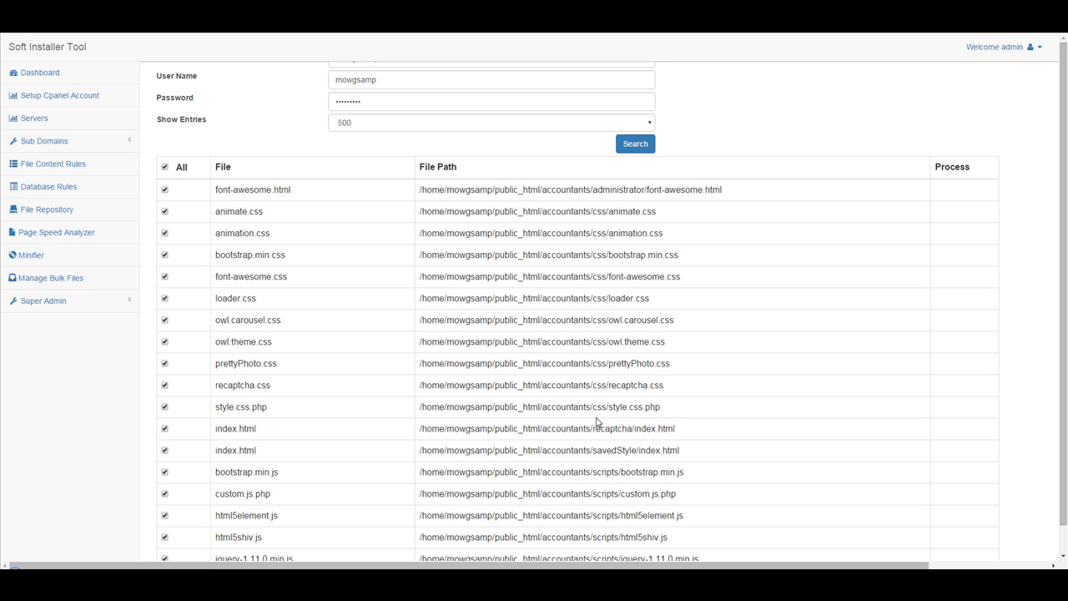
pyautogui.moveTo(661, 408); pyautogui.dragTo(552, 411)
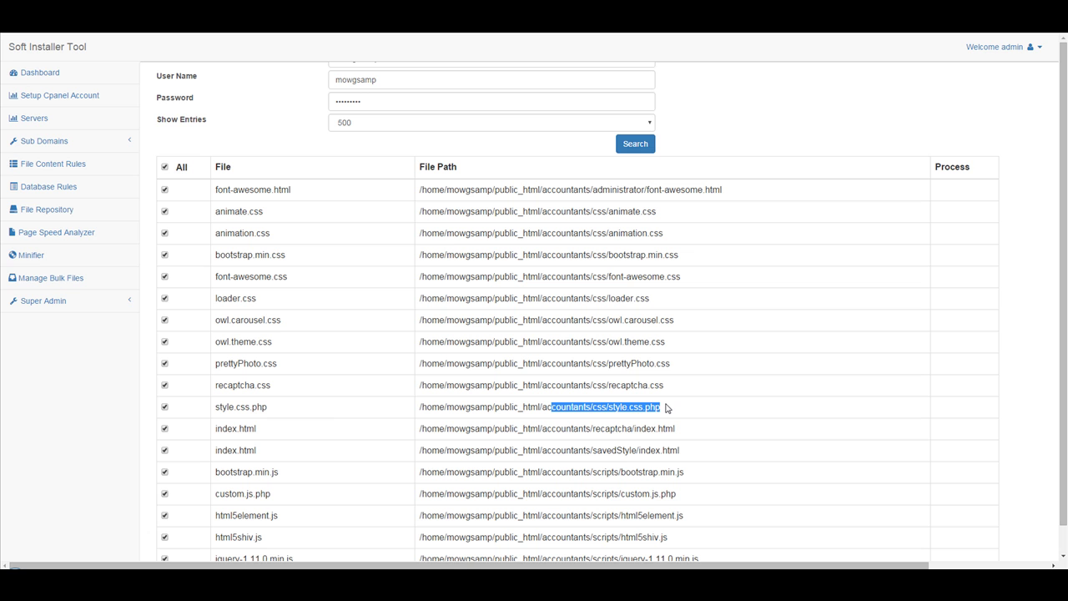
# Untick accountants/css style.css.php and scroll down through the processed file table
pyautogui.click(164, 407)
pyautogui.click(670, 408)
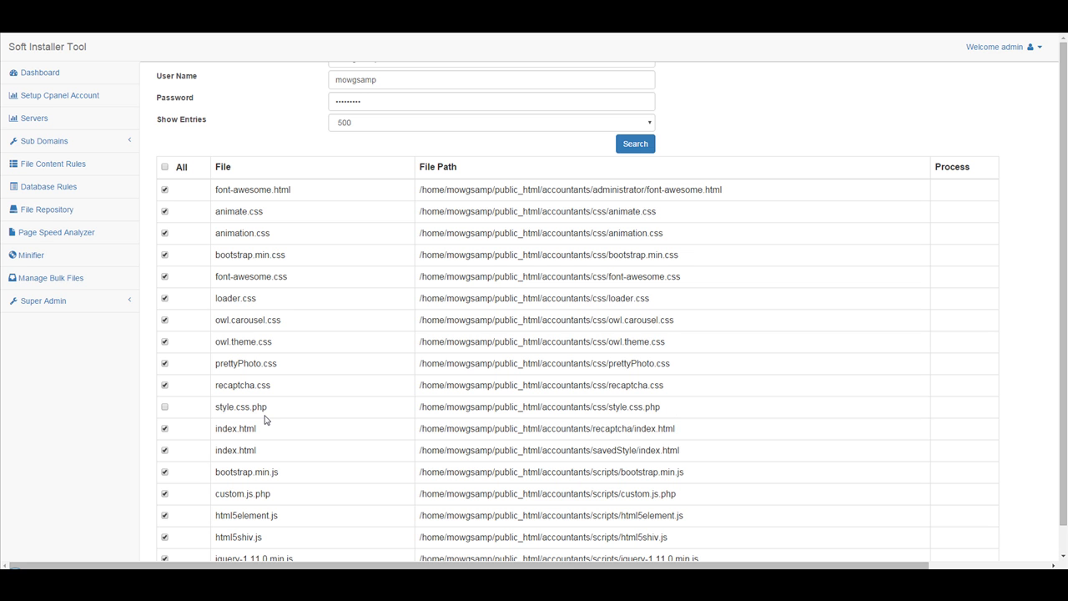
pyautogui.scroll(-2, 291, 354)
pyautogui.scroll(-4, 291, 355)
pyautogui.scroll(-11, 621, 342)
pyautogui.scroll(-15, 622, 340)
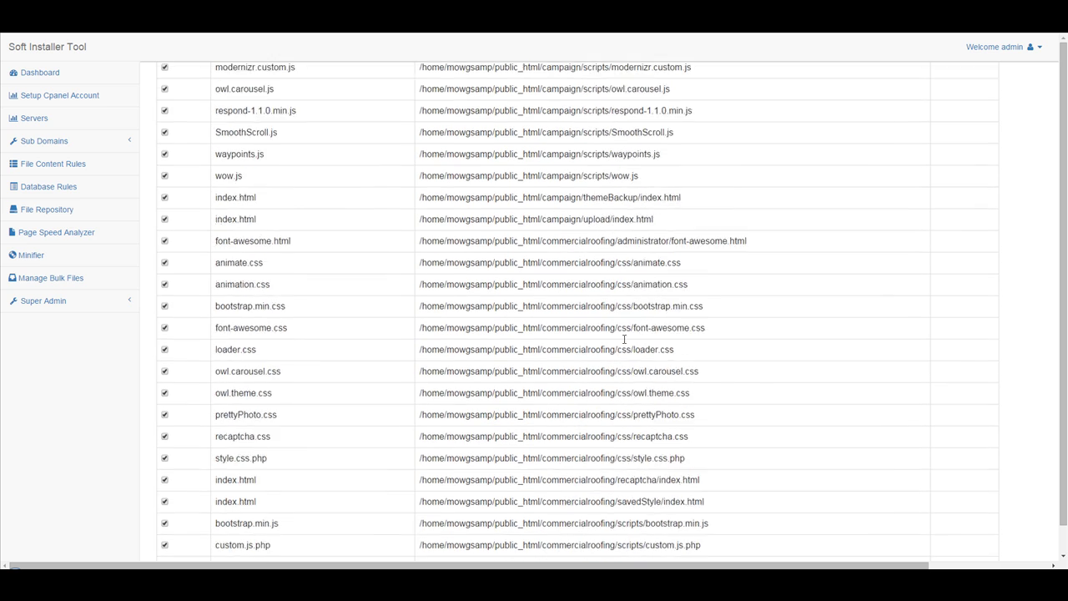
pyautogui.scroll(-20, 624, 340)
pyautogui.scroll(-20, 624, 347)
pyautogui.scroll(-7, 624, 344)
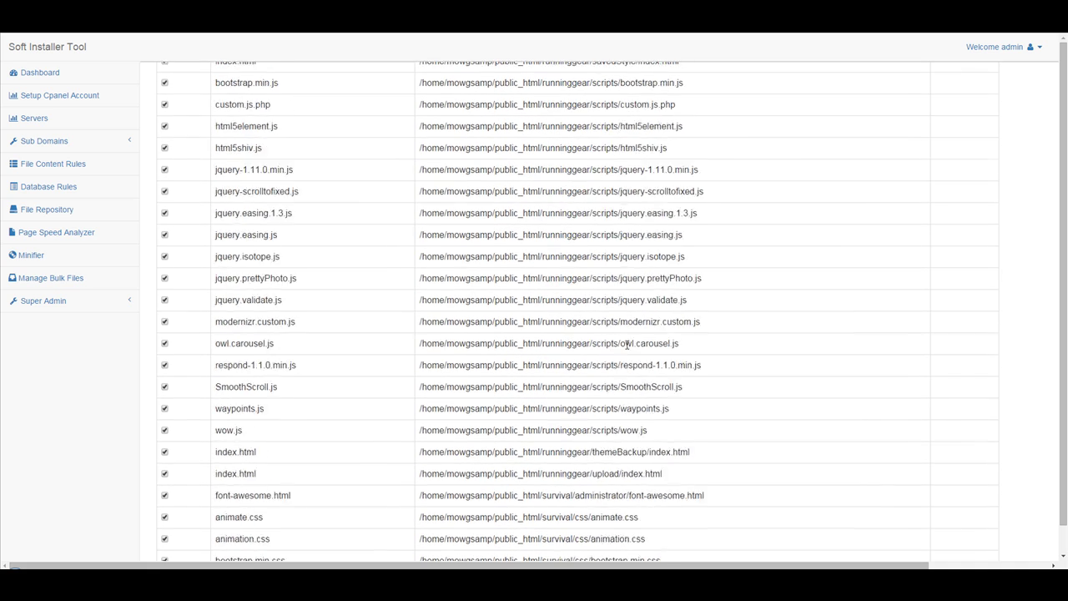
pyautogui.scroll(-2, 627, 344)
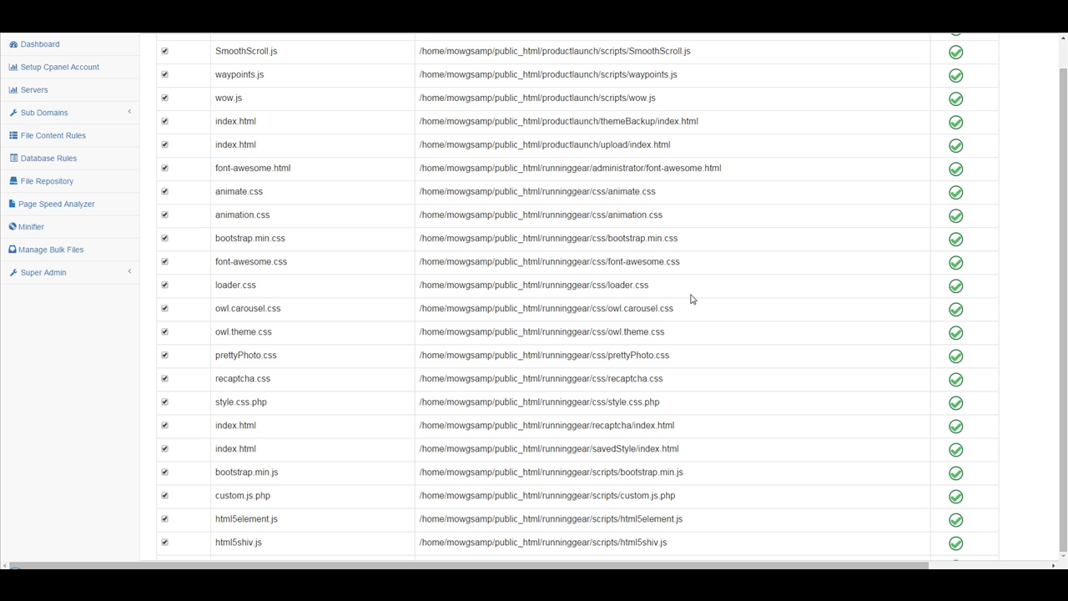
# Open page 2 of the Minifier results and scroll through its successfully processed files
pyautogui.scroll(-10, 691, 298)
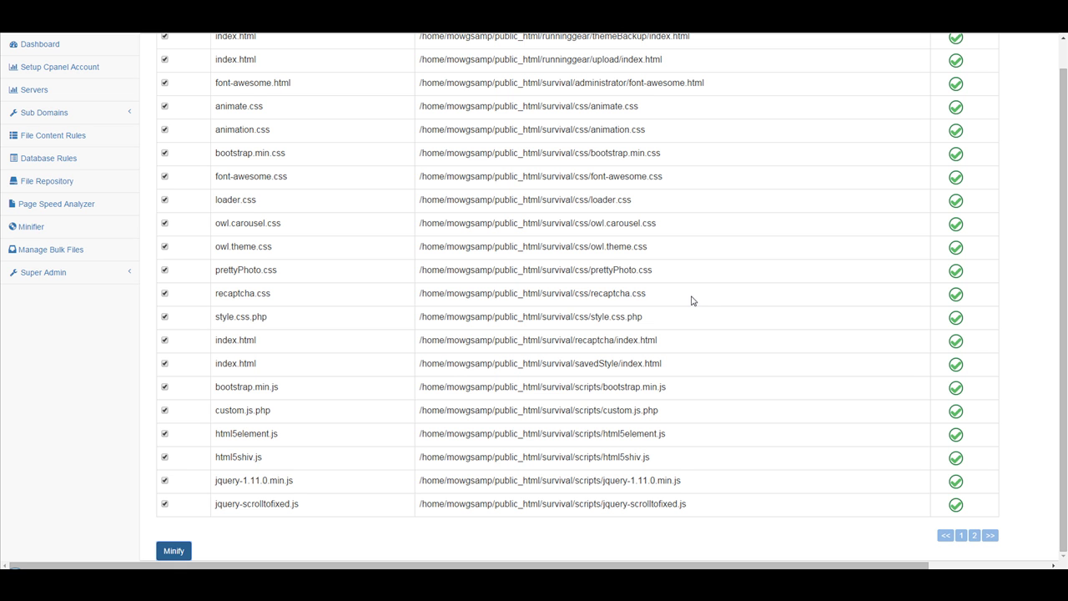
pyautogui.click(974, 535)
pyautogui.scroll(12, 724, 426)
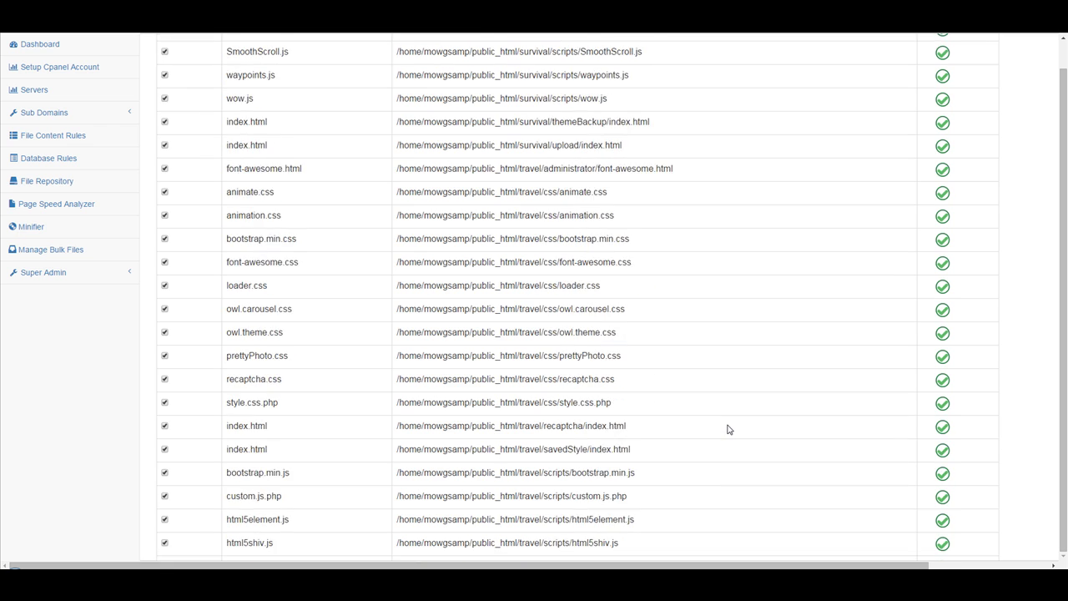
pyautogui.scroll(-5, 726, 417)
pyautogui.scroll(-4, 726, 417)
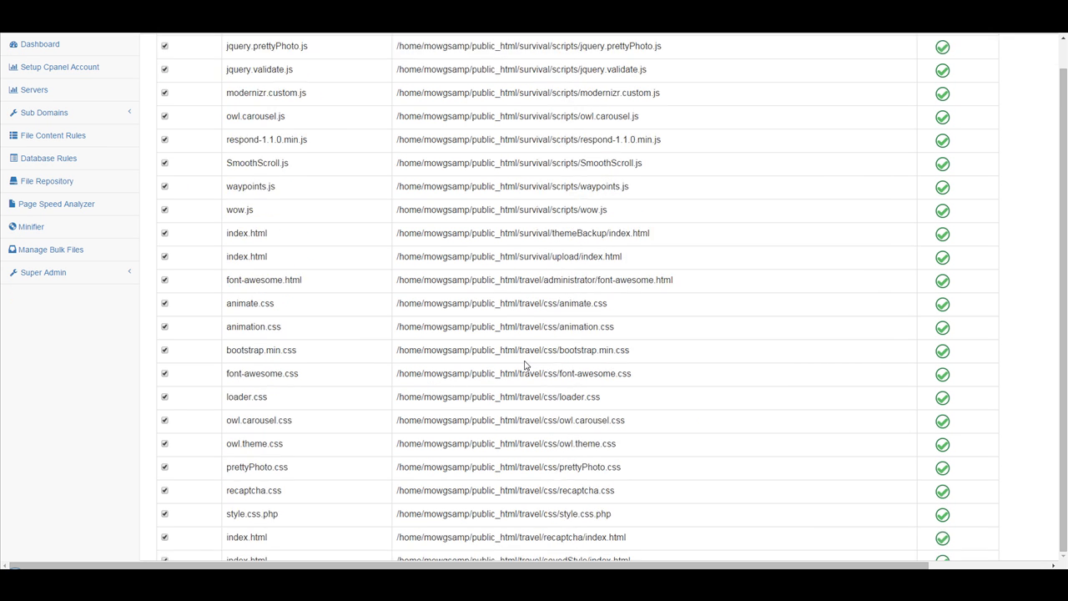
pyautogui.scroll(4, 526, 363)
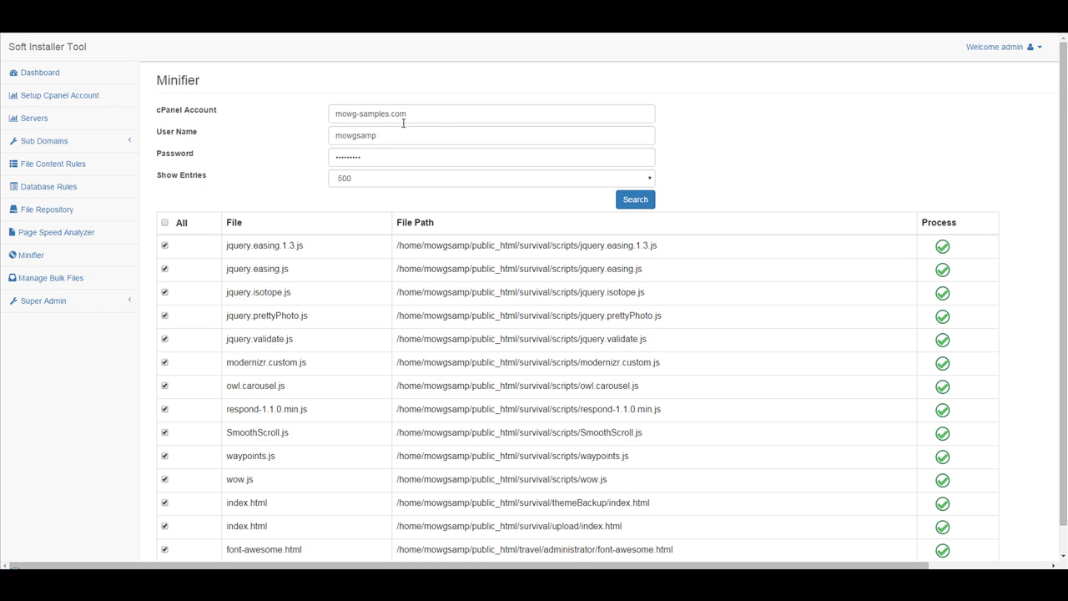
# Switch to the Servers page and scroll through the saved host list and back up
pyautogui.tripleClick(426, 116)
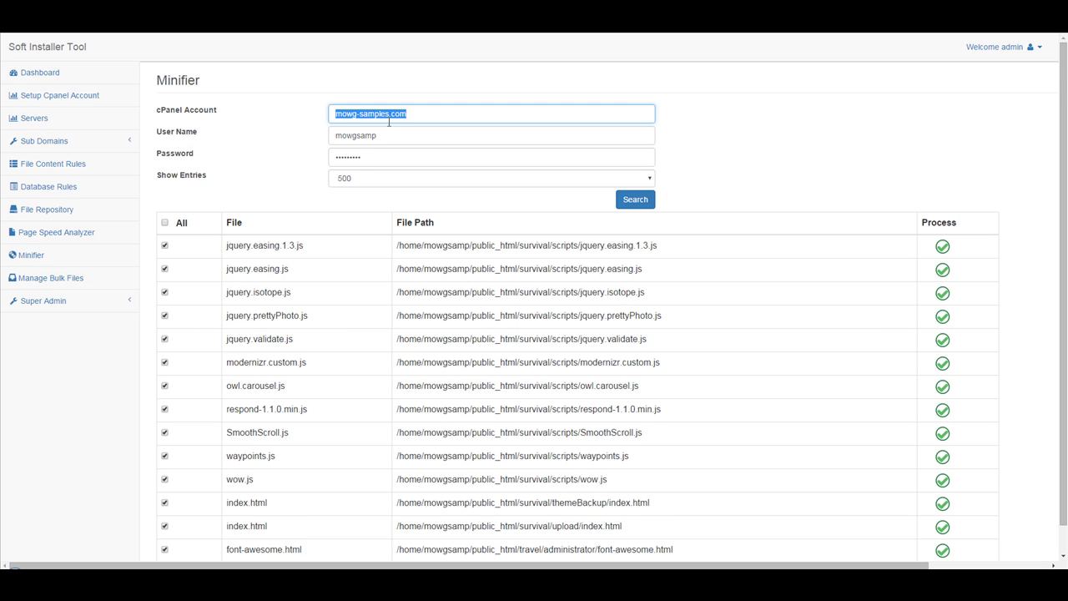
pyautogui.click(44, 118)
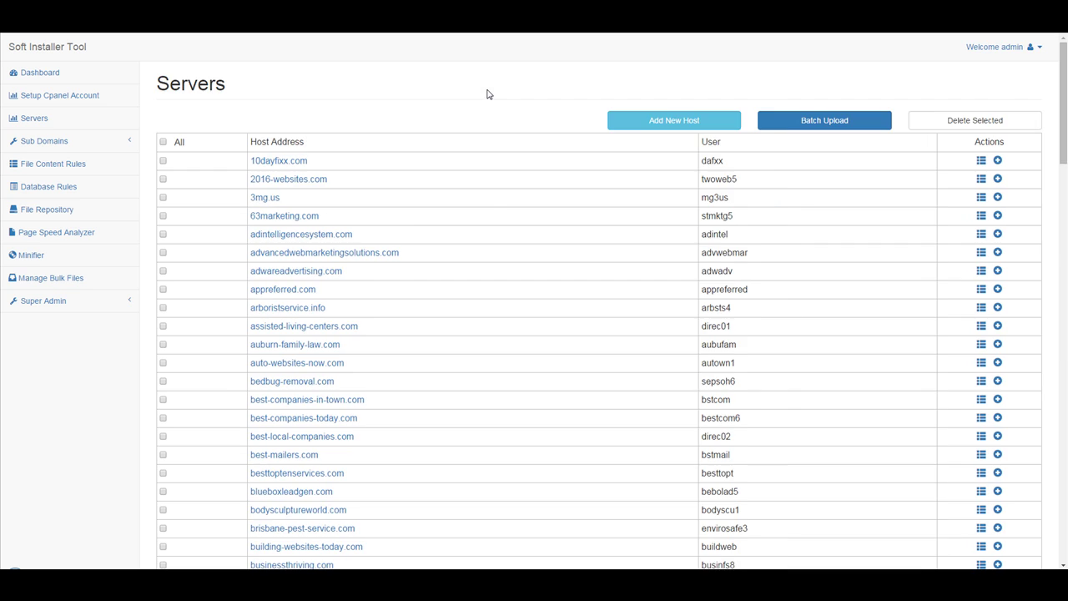
pyautogui.scroll(-10, 476, 232)
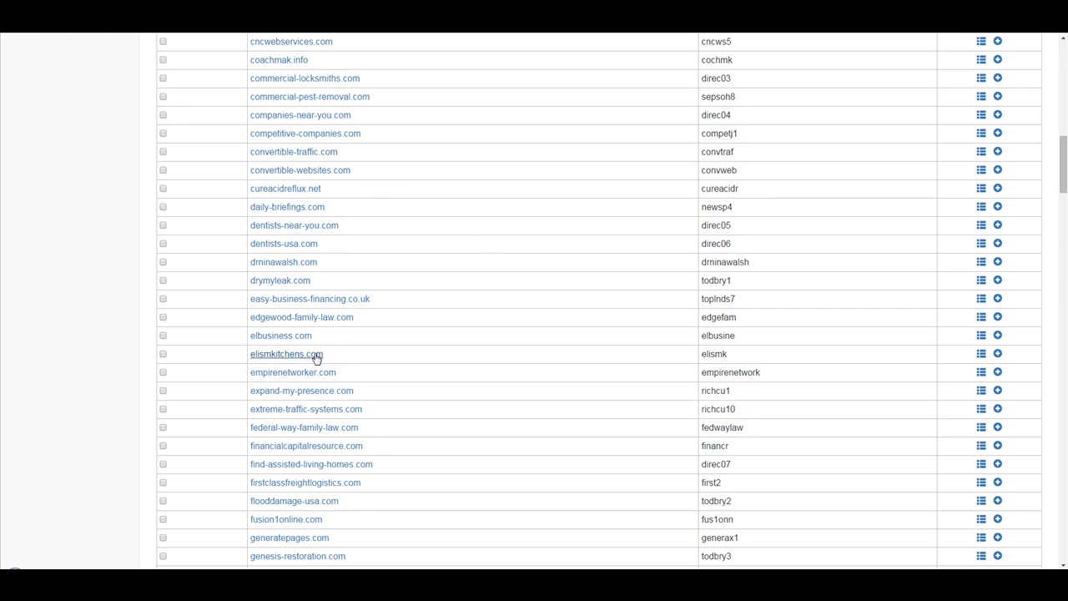
pyautogui.scroll(-15, 334, 343)
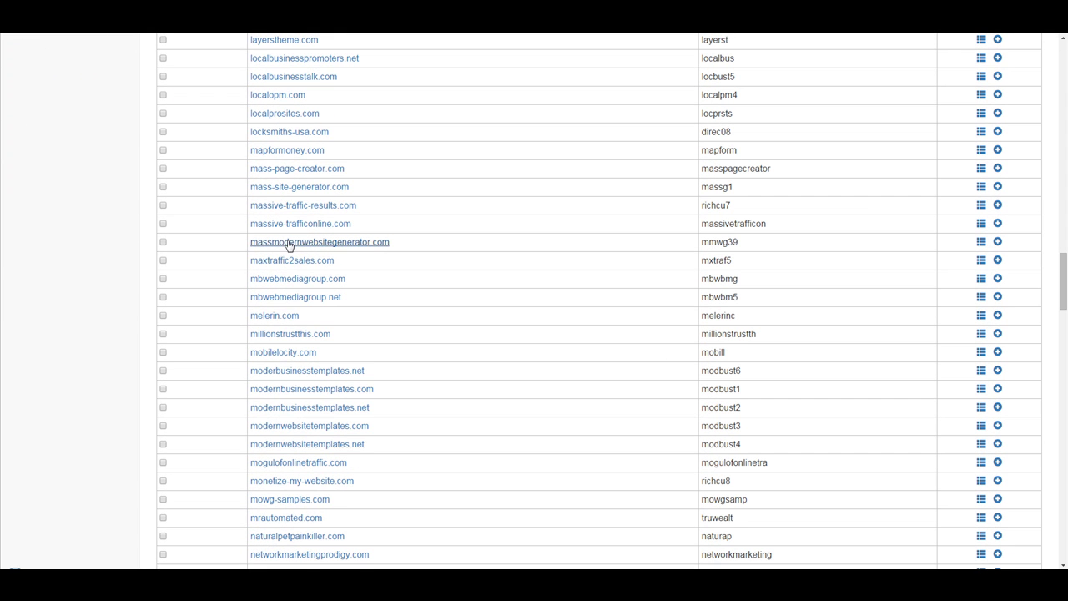
pyautogui.scroll(-3, 286, 320)
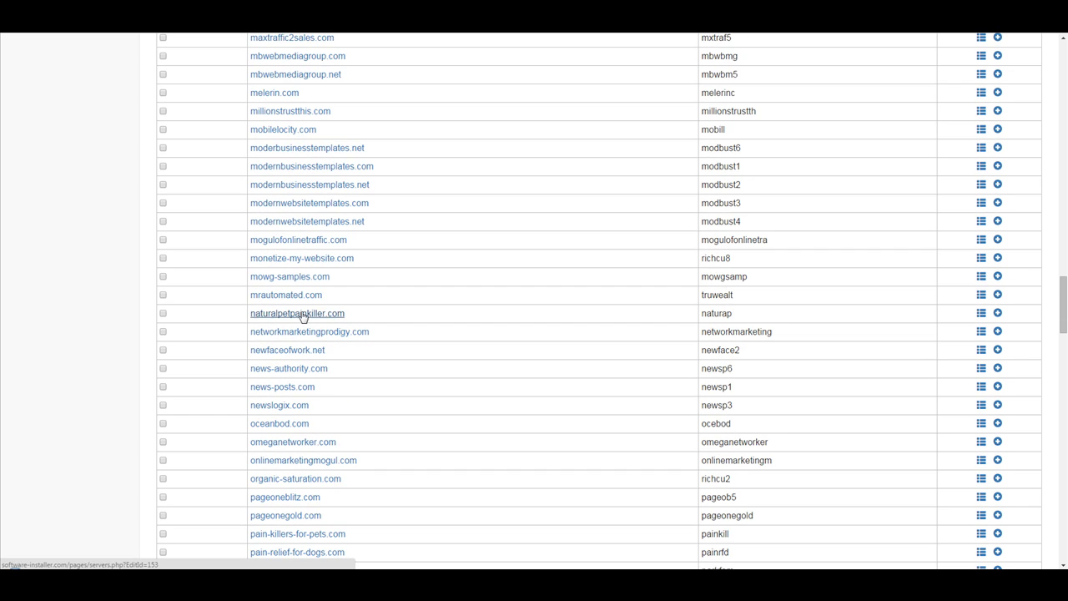
pyautogui.scroll(-2, 302, 316)
pyautogui.scroll(3, 355, 313)
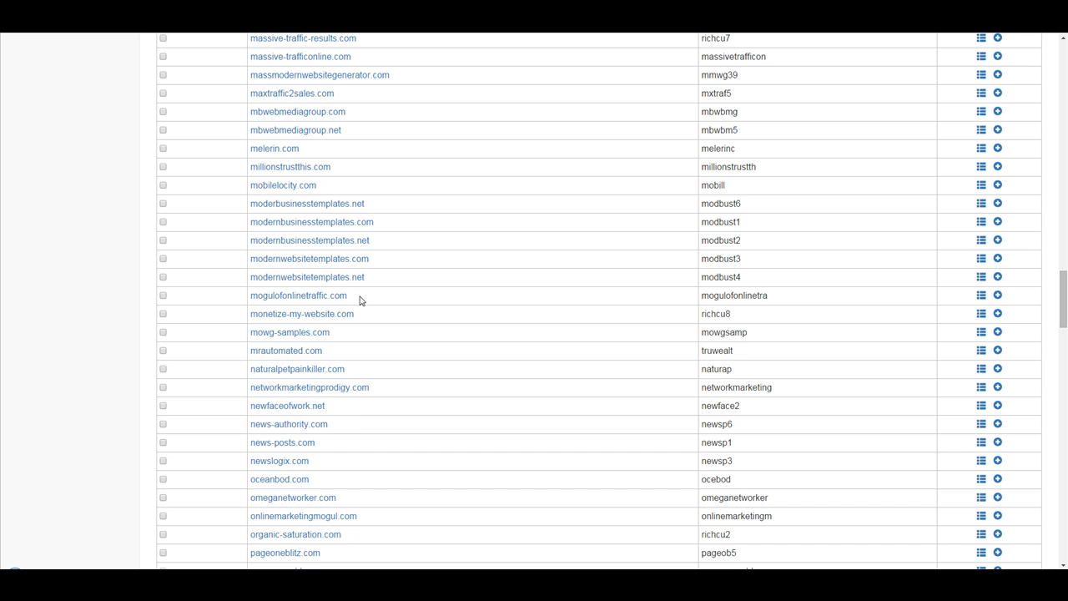
pyautogui.scroll(20, 360, 296)
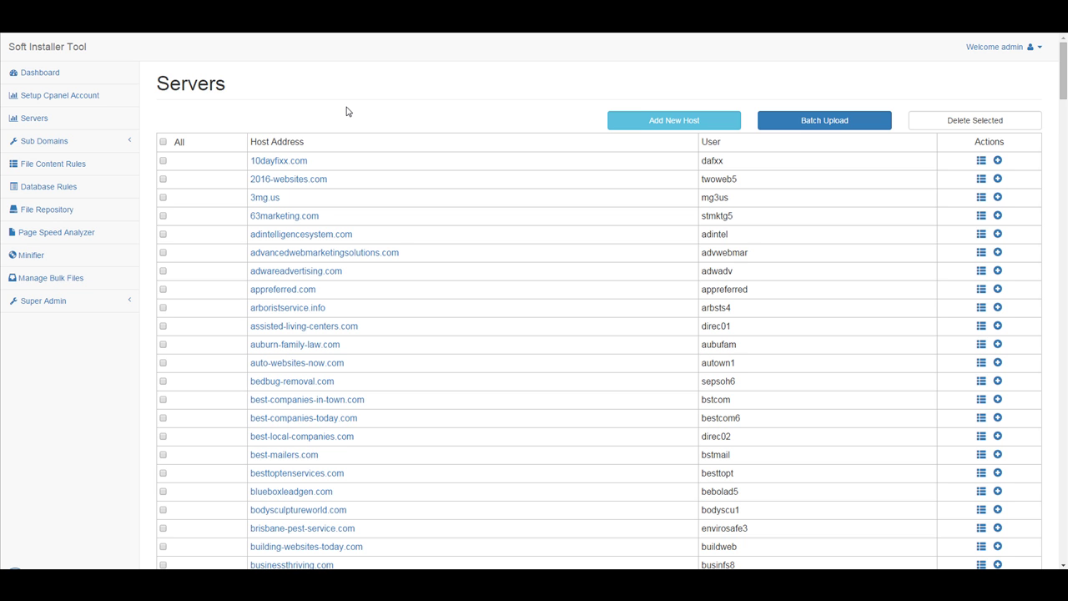
pyautogui.scroll(-8, 352, 208)
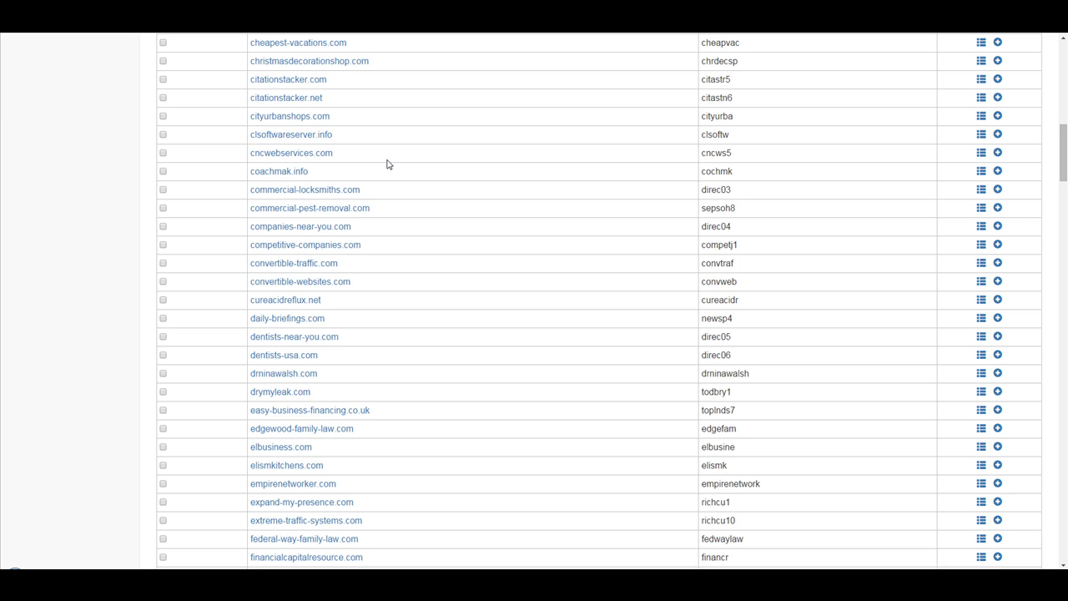
pyautogui.scroll(9, 386, 164)
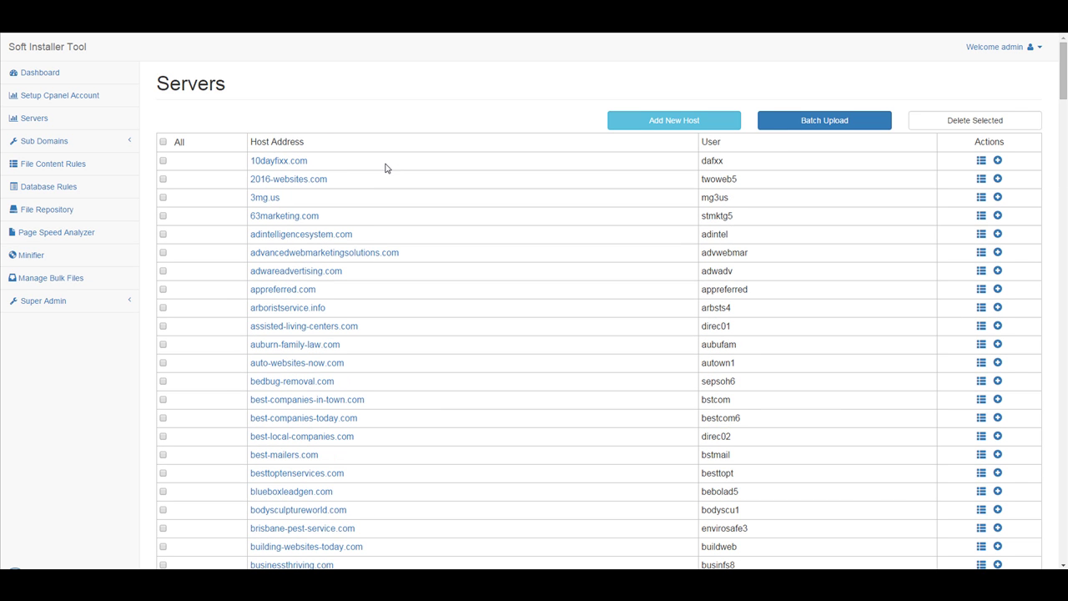